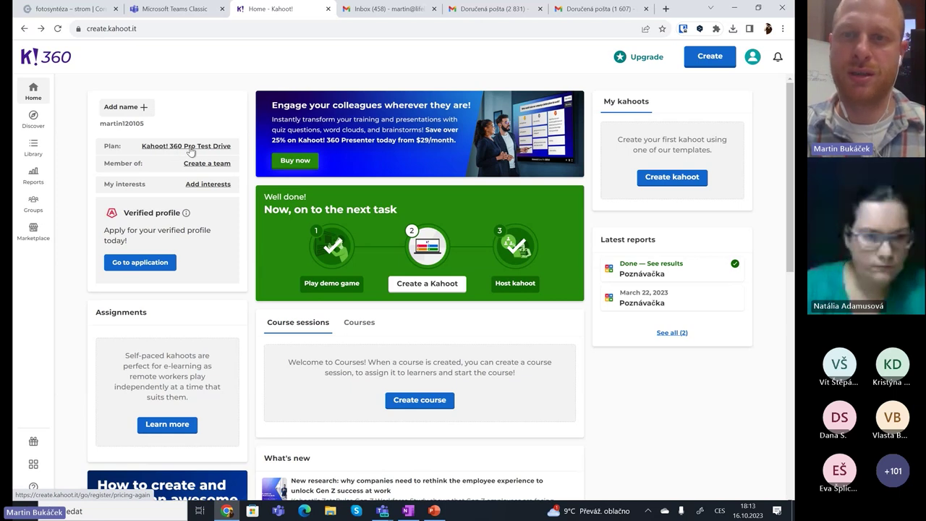
Look over the individual Kahoot! upgrade plans, return to the home page and cancel the subscription check.
click(641, 65)
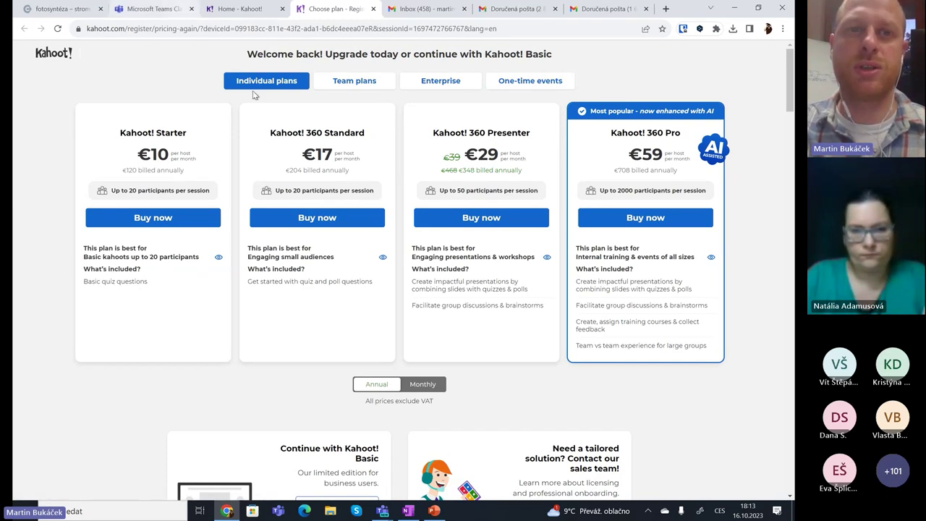
click(244, 10)
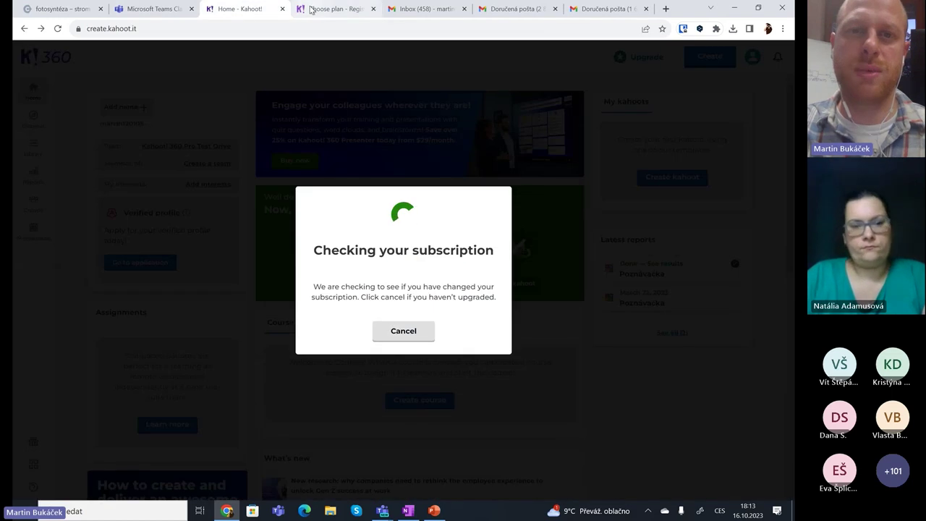
click(311, 10)
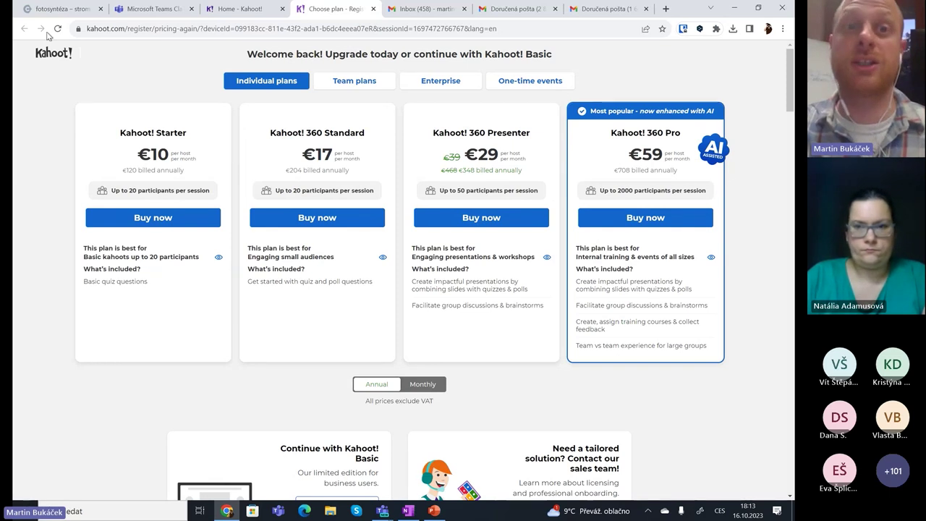
click(222, 10)
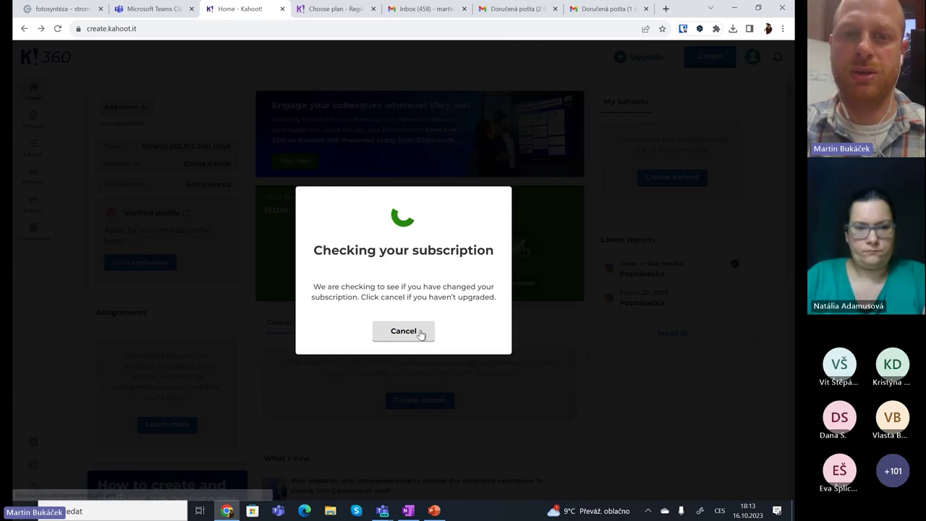
click(422, 334)
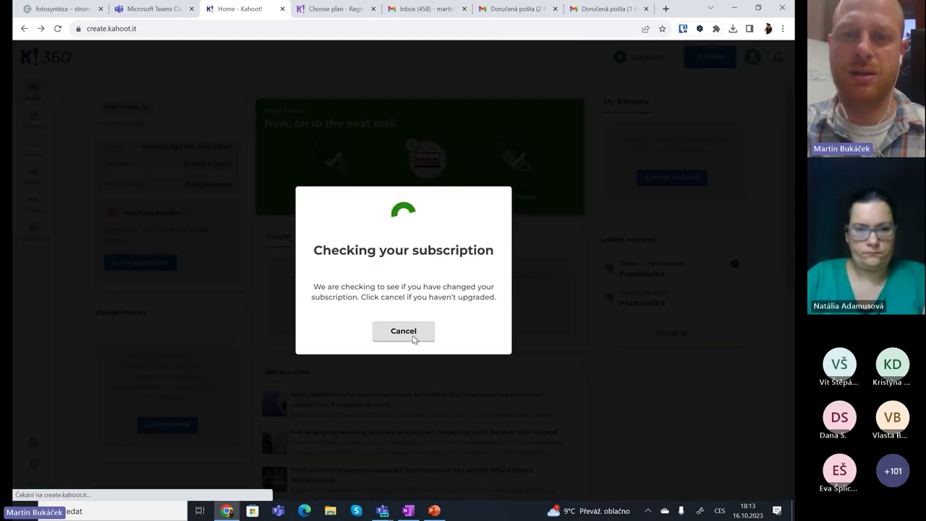
click(413, 337)
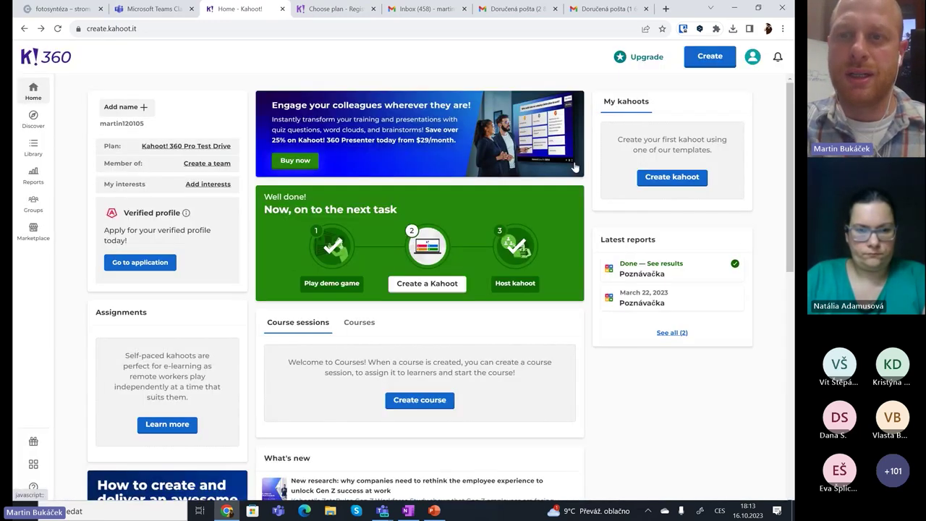
Start a new kahoot and open the AI-assisted Question Generator.
click(711, 66)
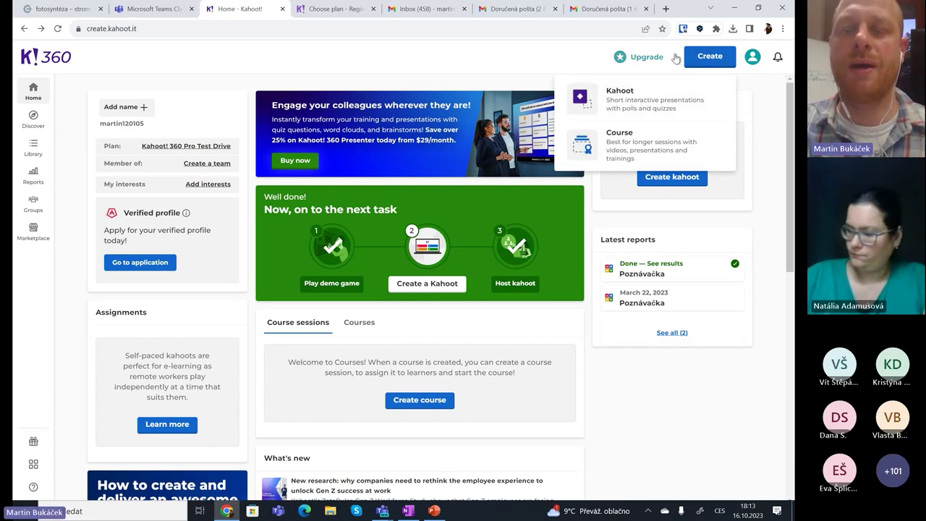
click(640, 100)
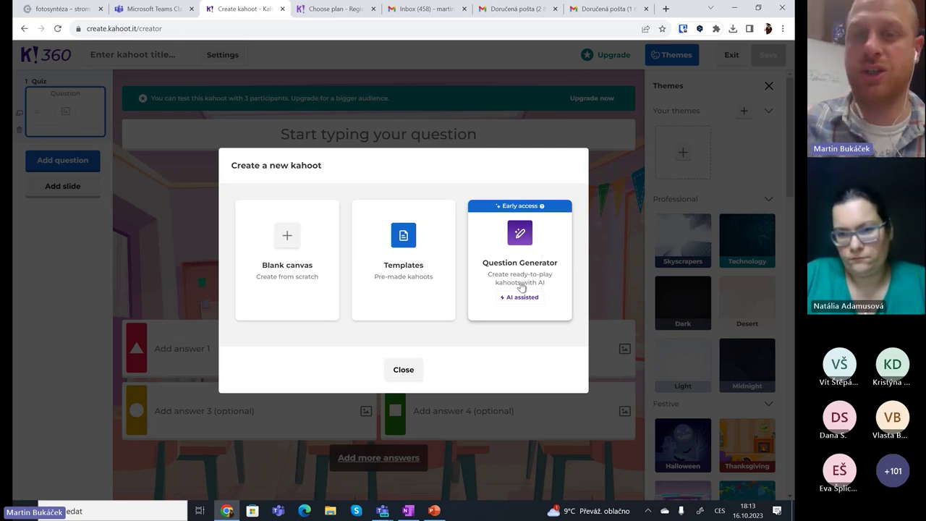
click(537, 239)
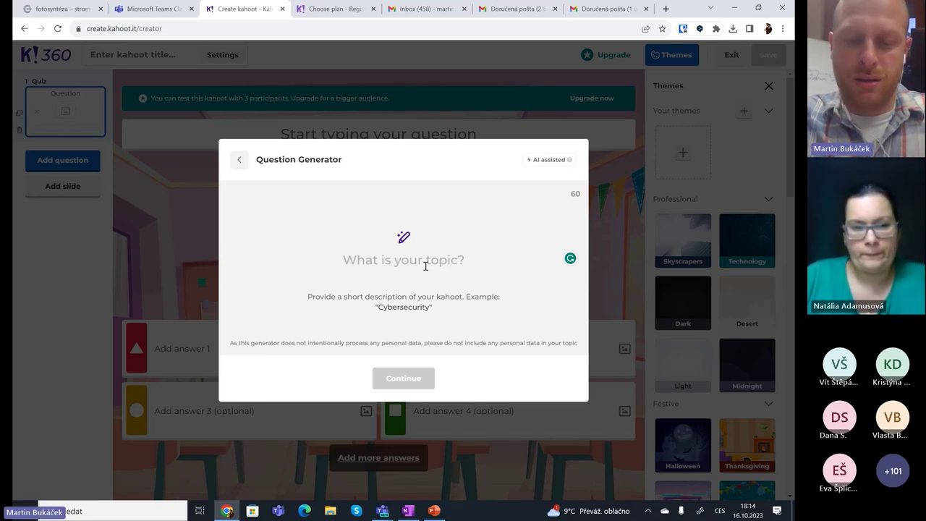
Generate quiz questions on the topic "Molecule of water".
text(Mol)
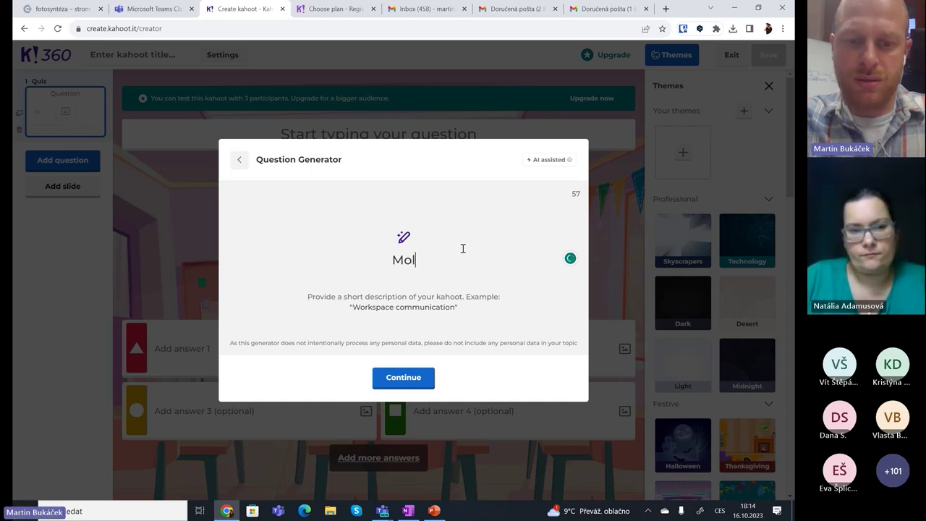
text(ecule )
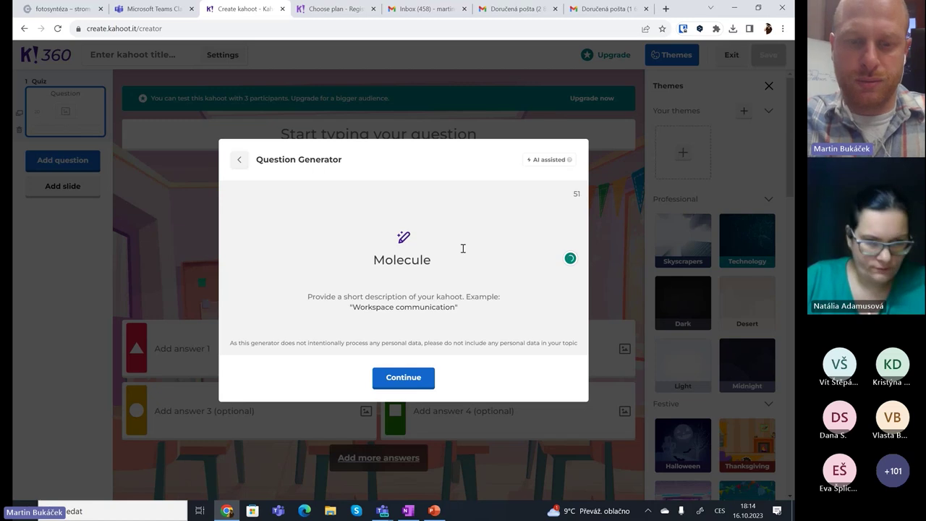
text(of)
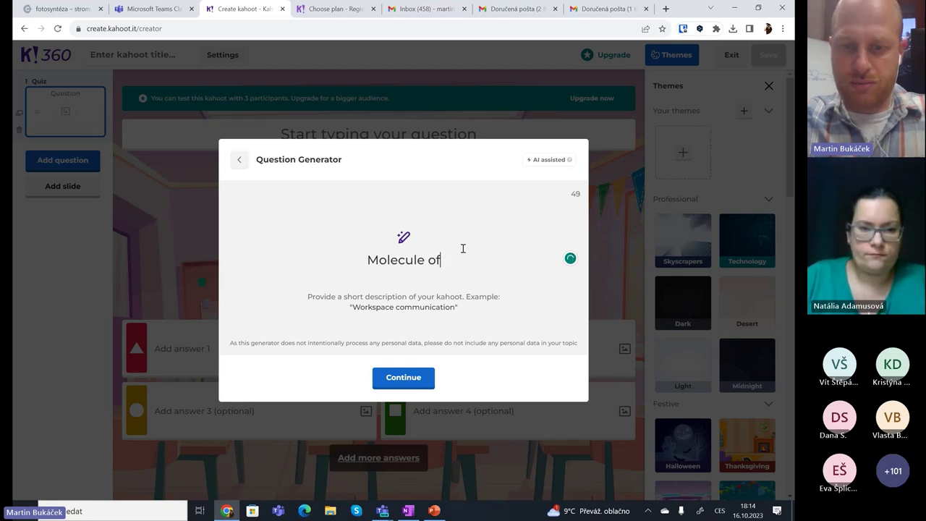
text( water)
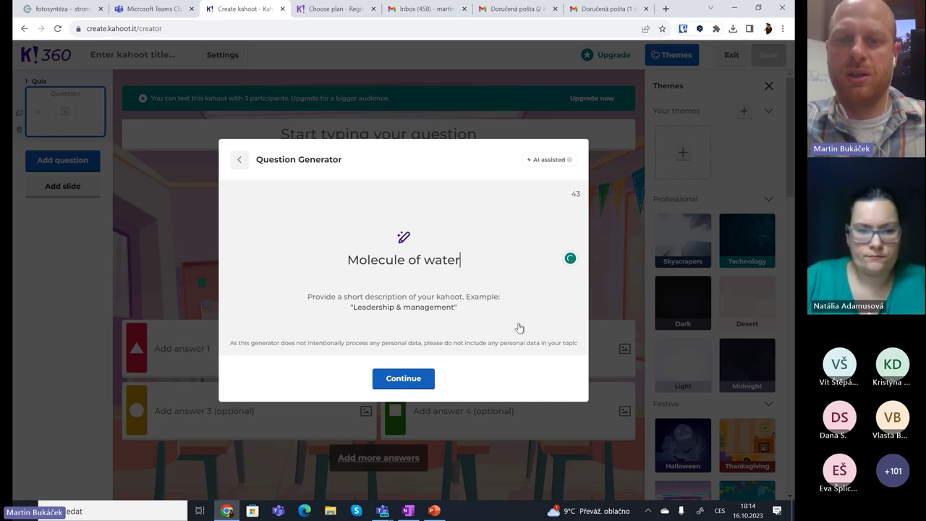
key(Return)
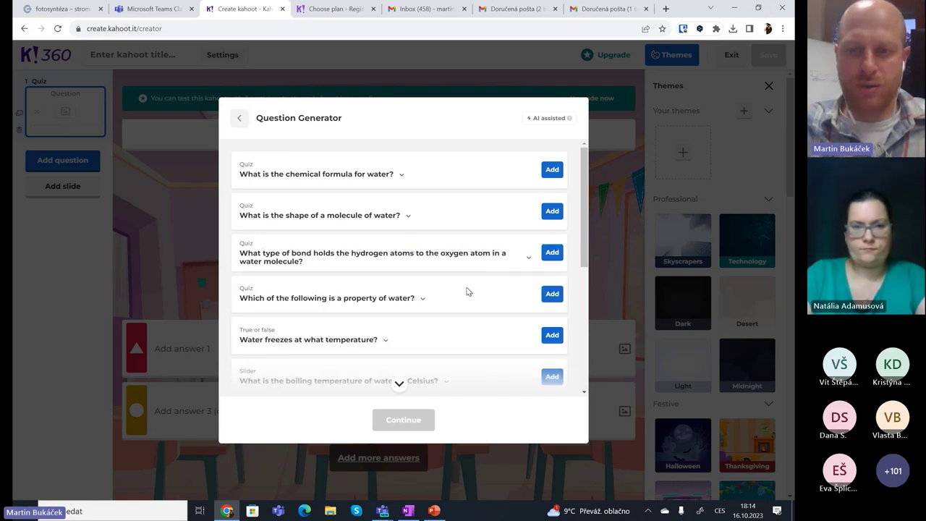
Add the generated questions on water's chemical formula, its properties and its freezing temperature, and close the generator.
scroll(469, 282, down, 1)
scroll(340, 235, up, 2)
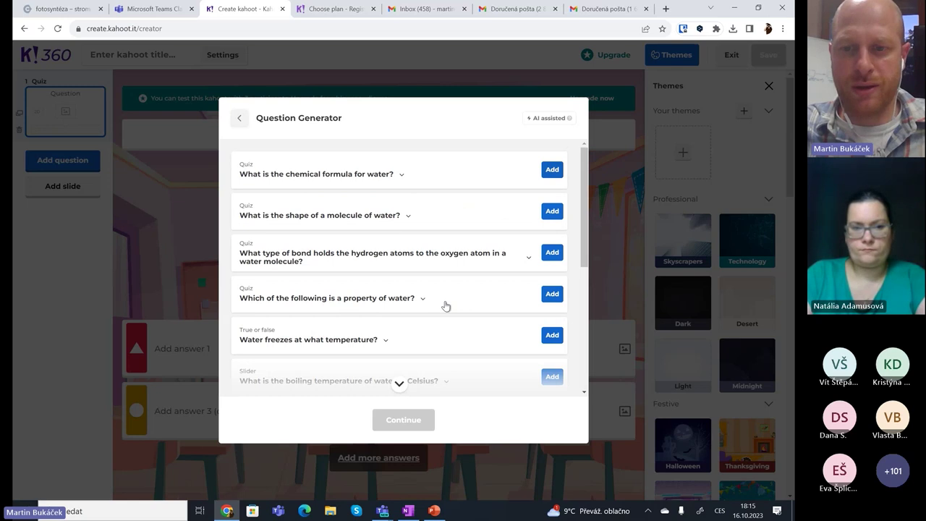
scroll(444, 304, down, 1)
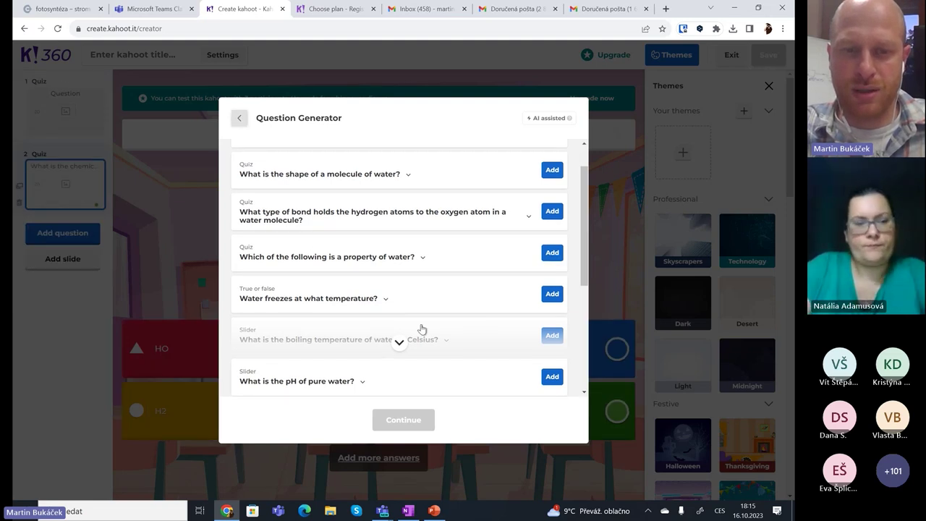
scroll(422, 329, down, 1)
scroll(486, 285, down, 2)
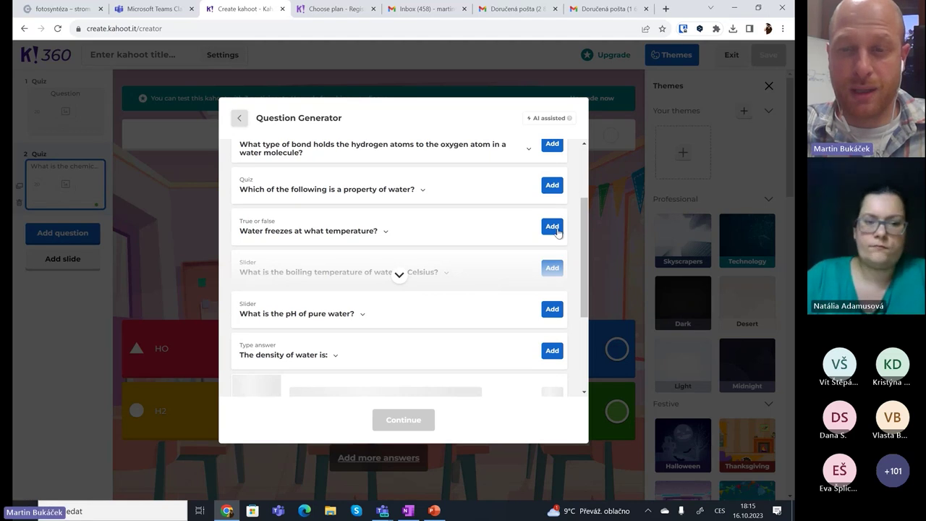
click(554, 227)
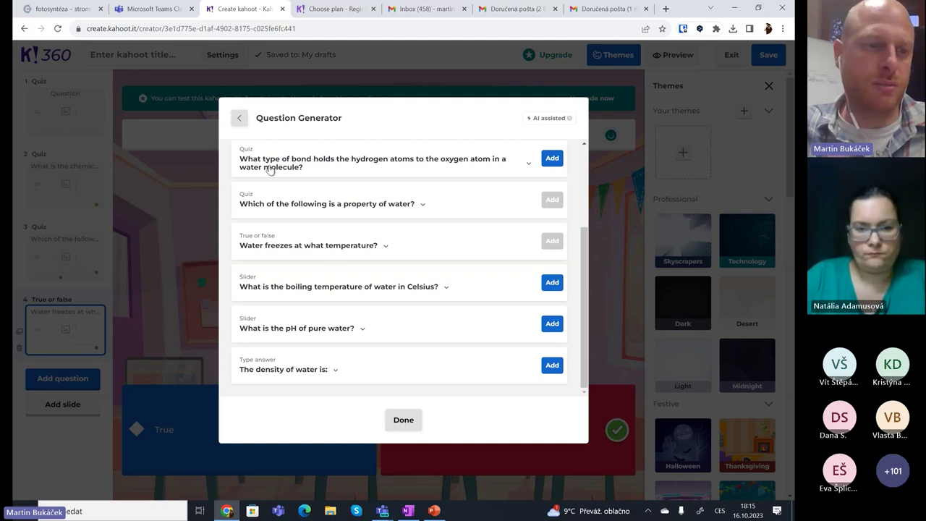
click(163, 200)
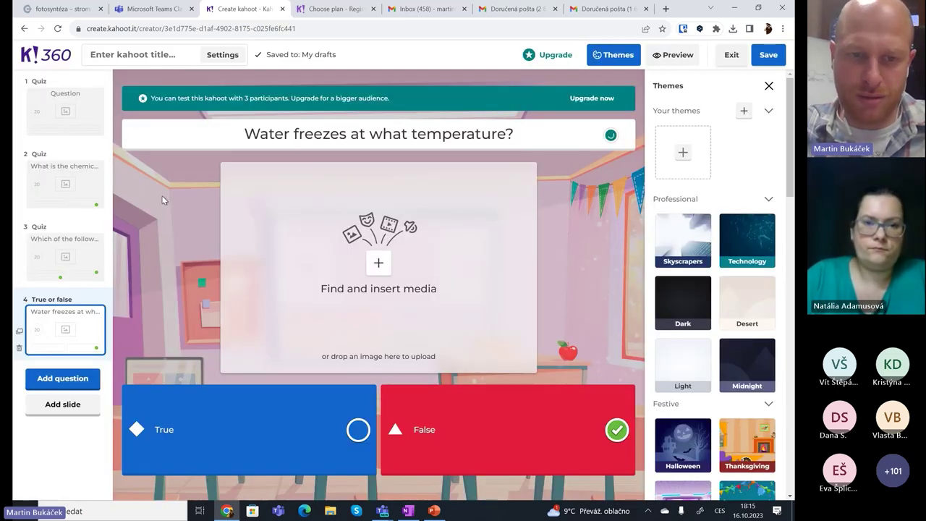
Insert the suggested blue water image into the freezing temperature question and a green one into the chemical formula question.
click(420, 230)
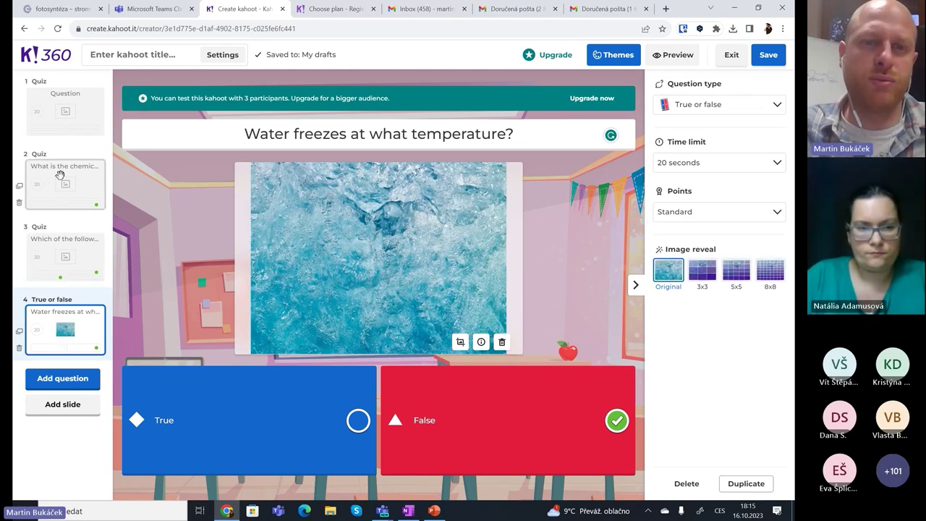
click(60, 174)
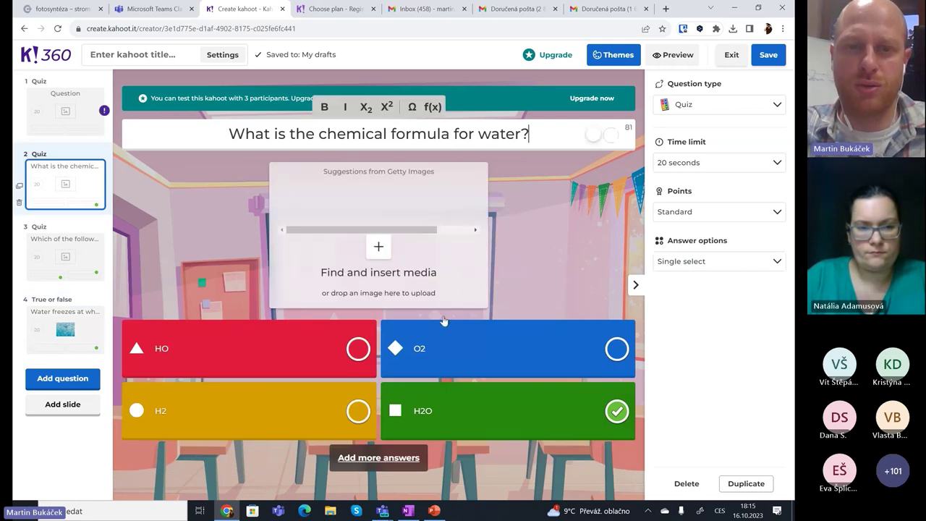
click(322, 230)
drag(322, 230, 426, 260)
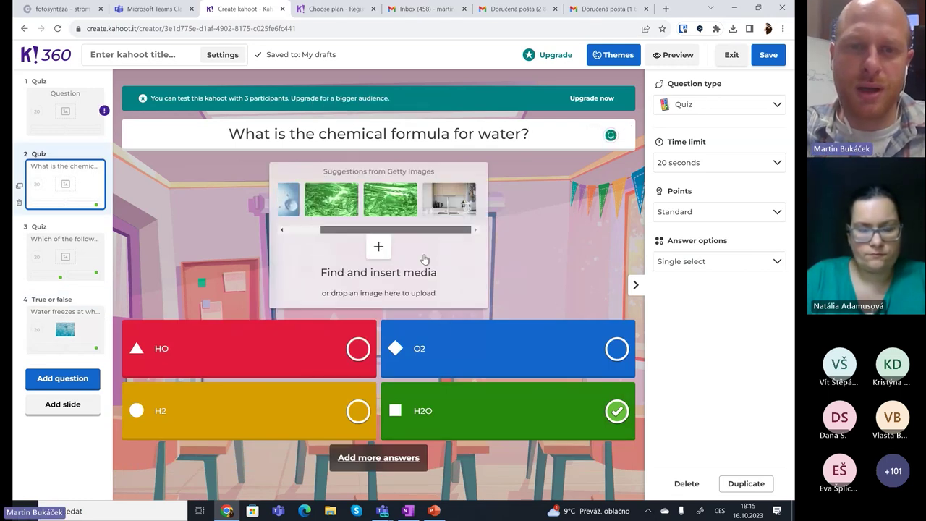
click(324, 210)
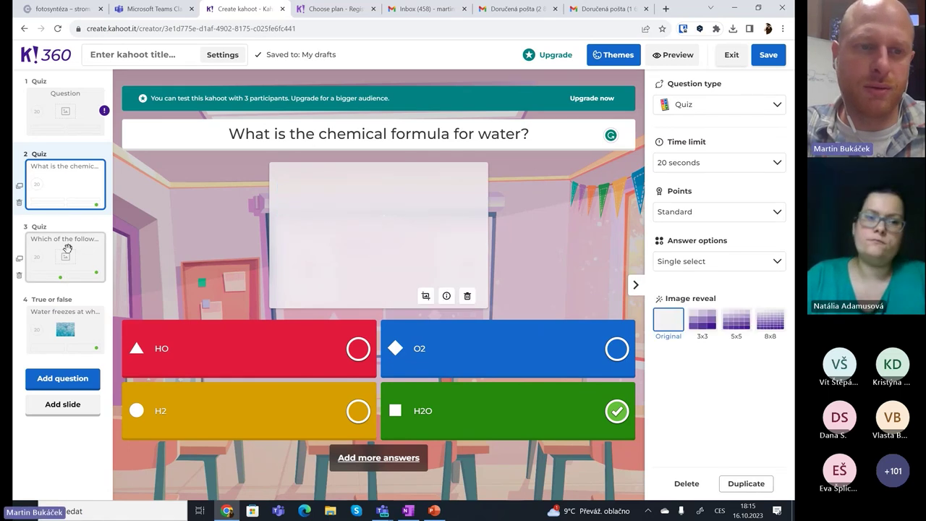
Review the first three quiz questions, checking their answers, media and incomplete fields.
click(65, 253)
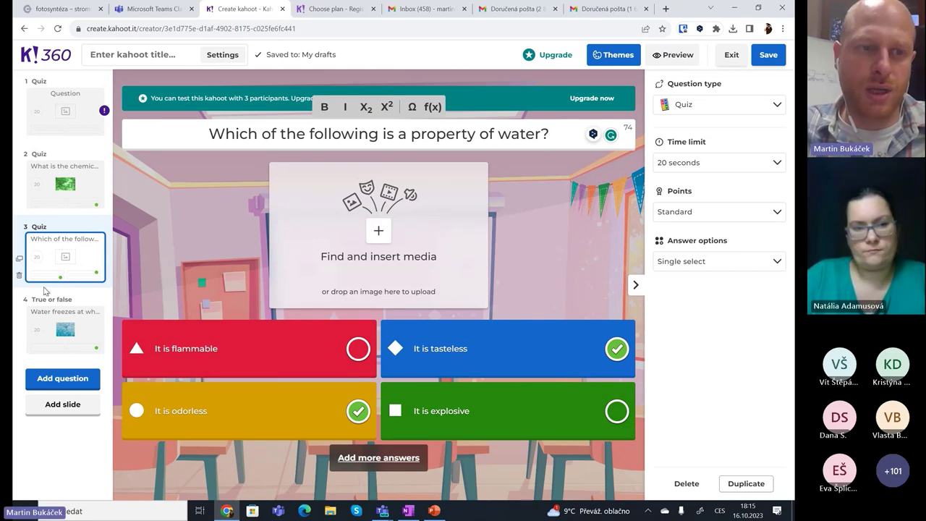
click(63, 96)
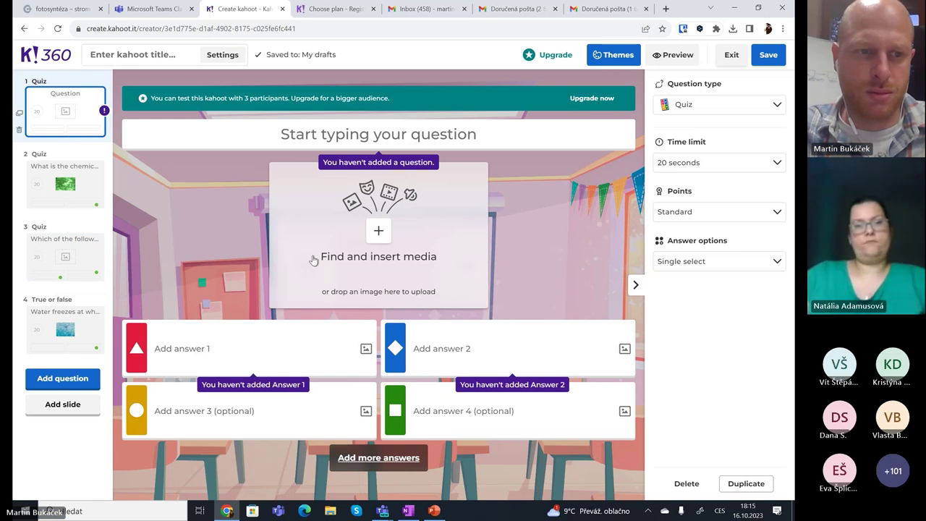
click(65, 185)
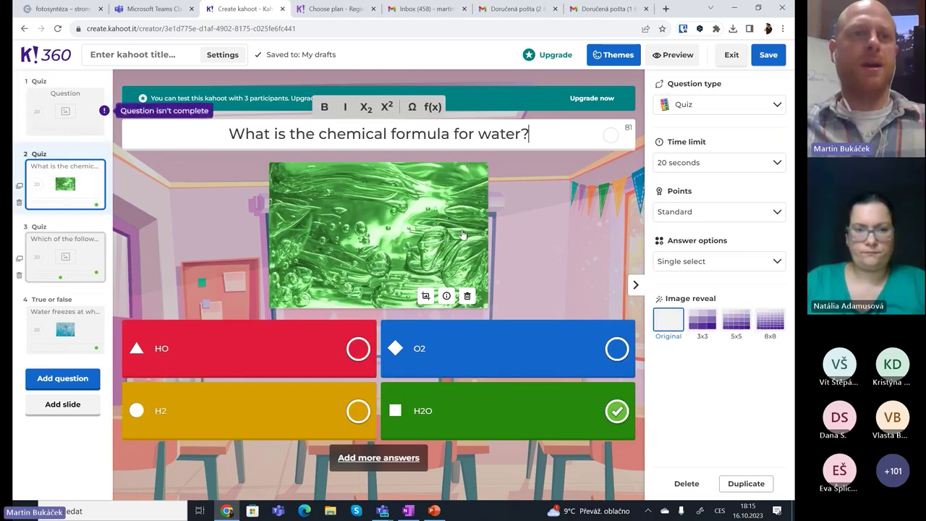
click(65, 257)
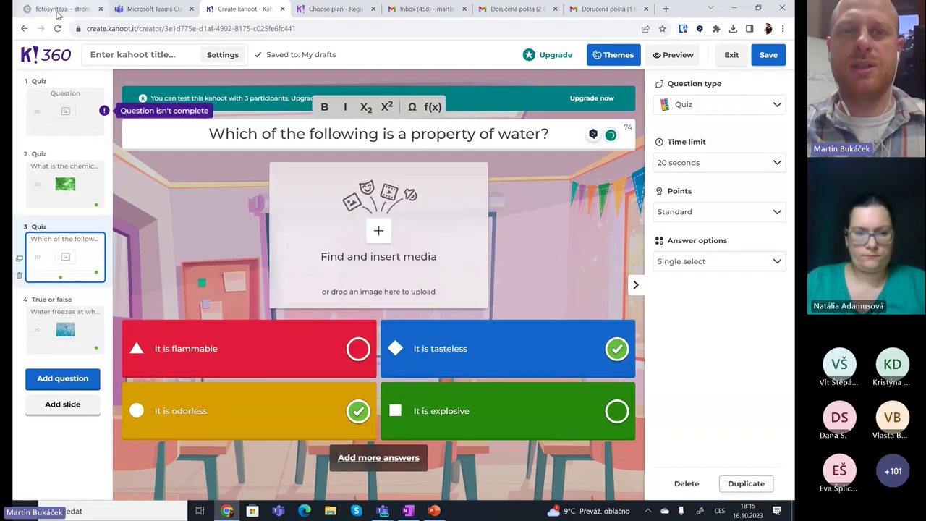
Switch to Corinth, search for "voda", and open the water molecule's 3D model with its snapshot options.
click(61, 8)
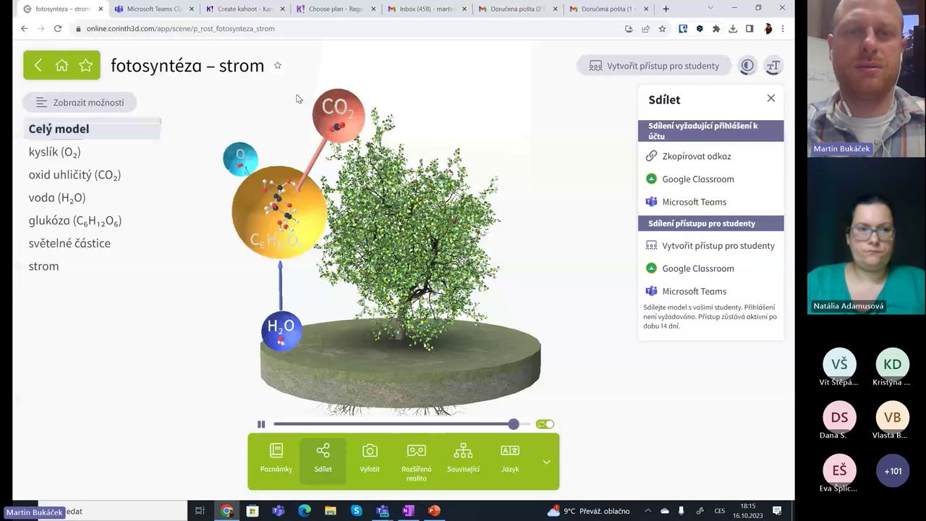
click(416, 52)
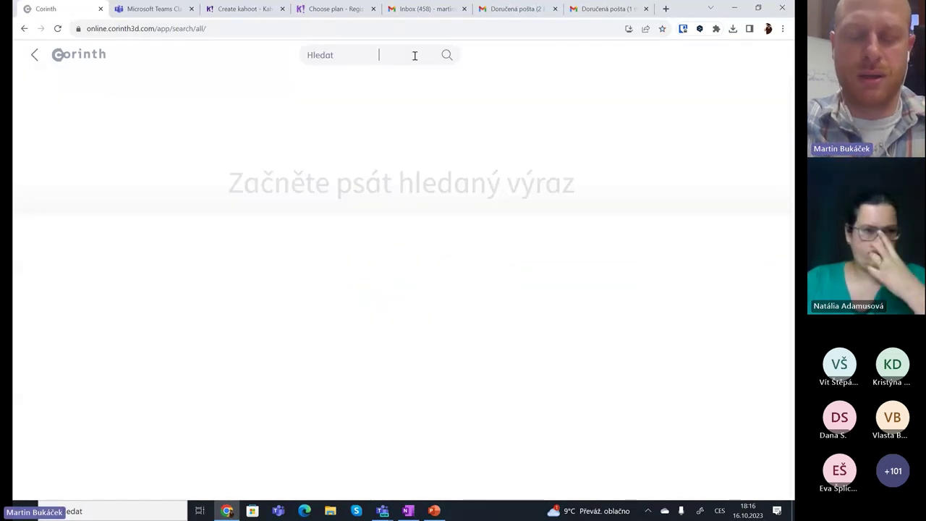
text(vodo)
key(BackSpace)
text(a)
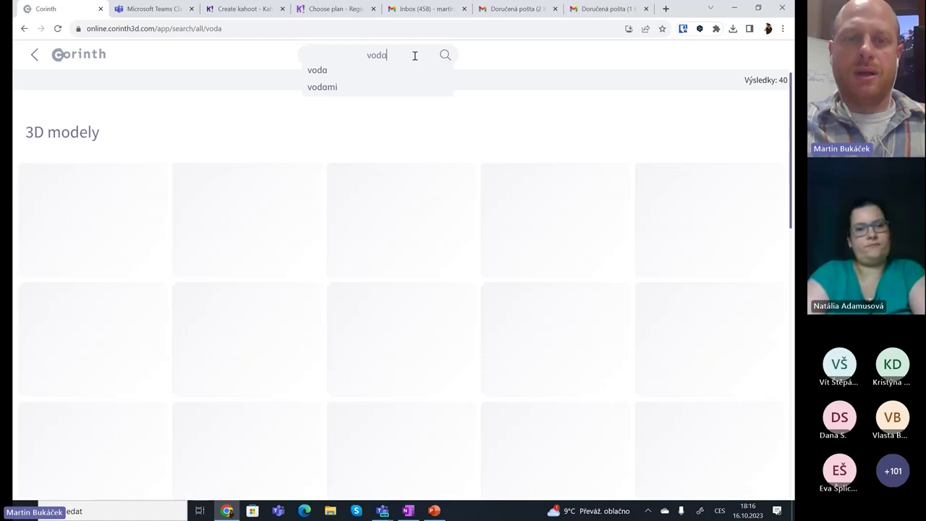
click(148, 230)
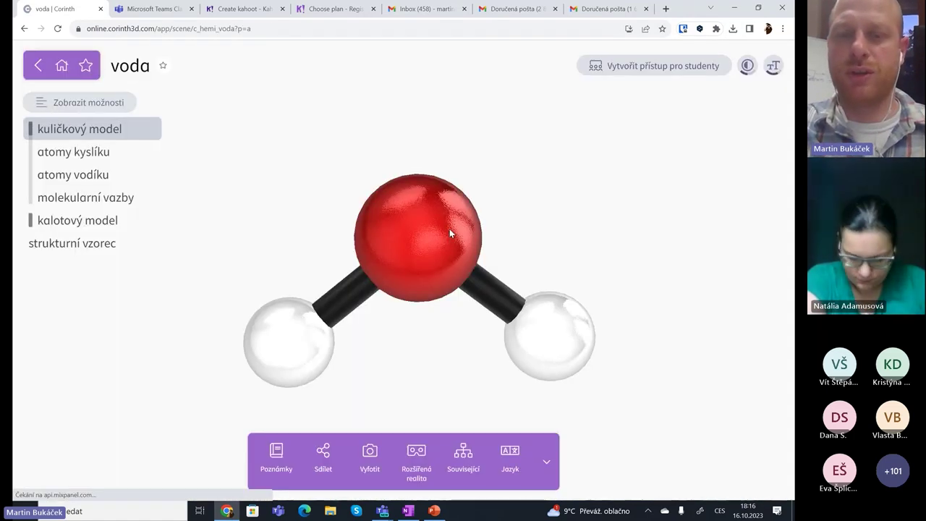
click(357, 463)
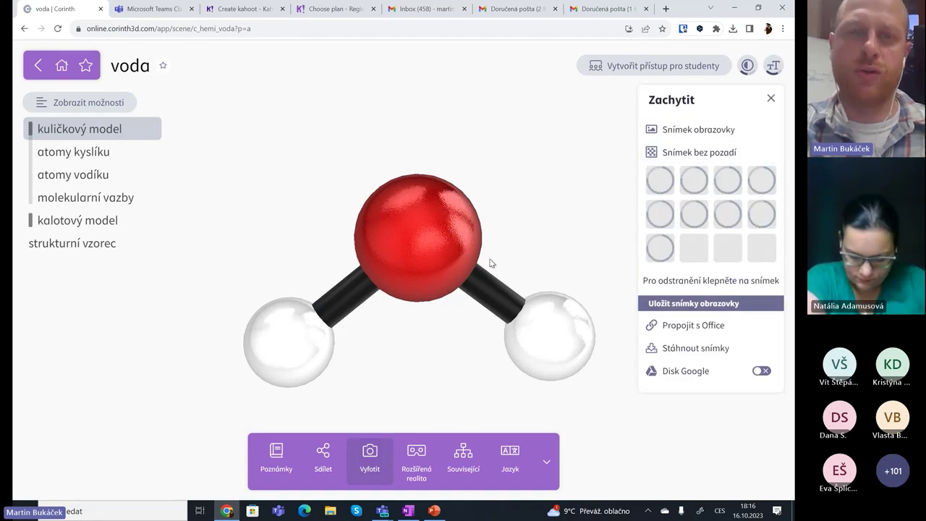
Switch back to the Kahoot! editor and save the incomplete water quiz as a draft.
click(237, 4)
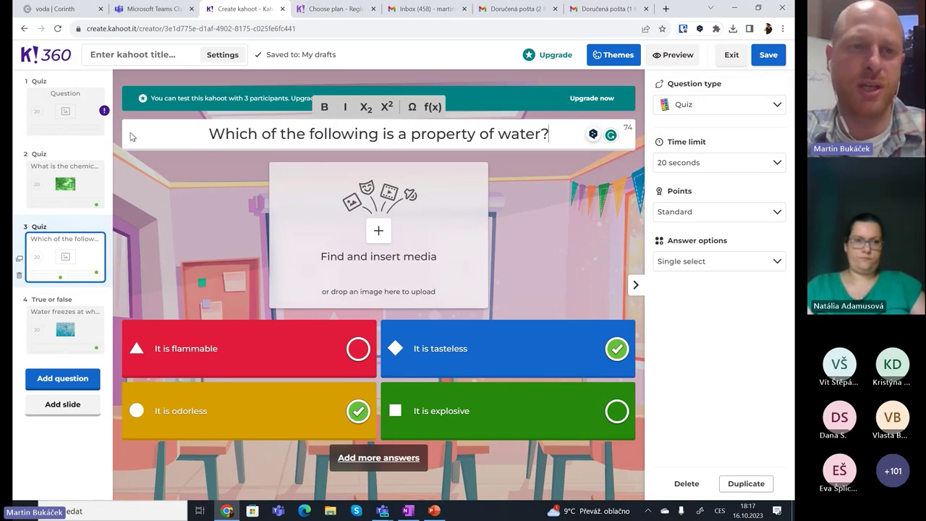
click(769, 56)
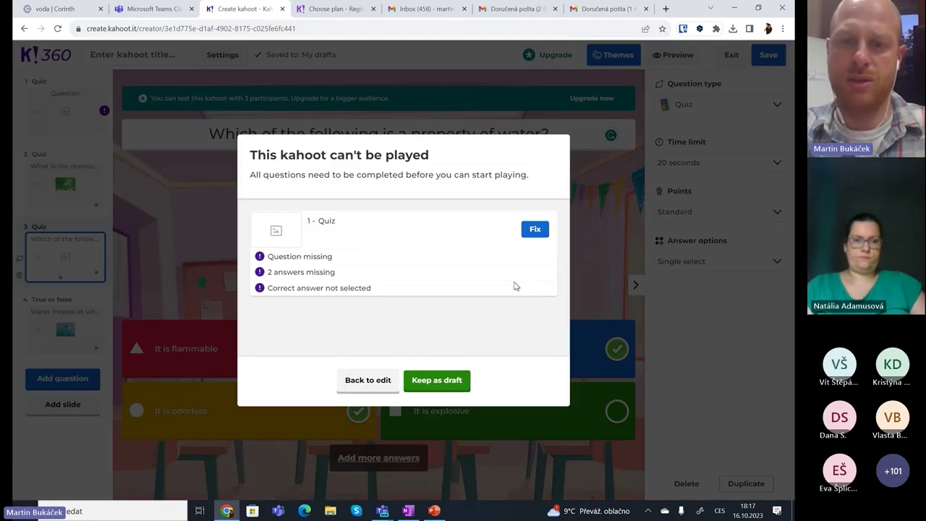
click(436, 381)
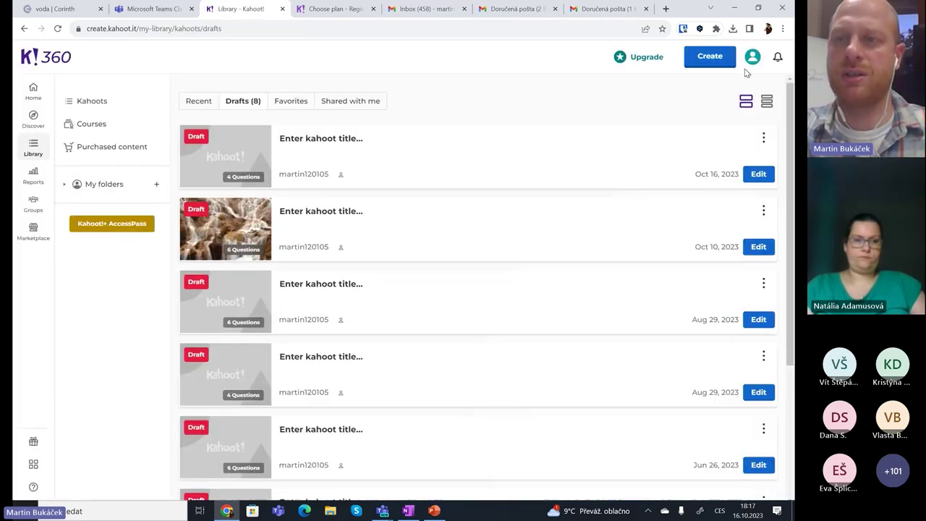
Start a new kahoot with the AI question generator and generate questions on the topic "Vlastnosti vody".
click(709, 56)
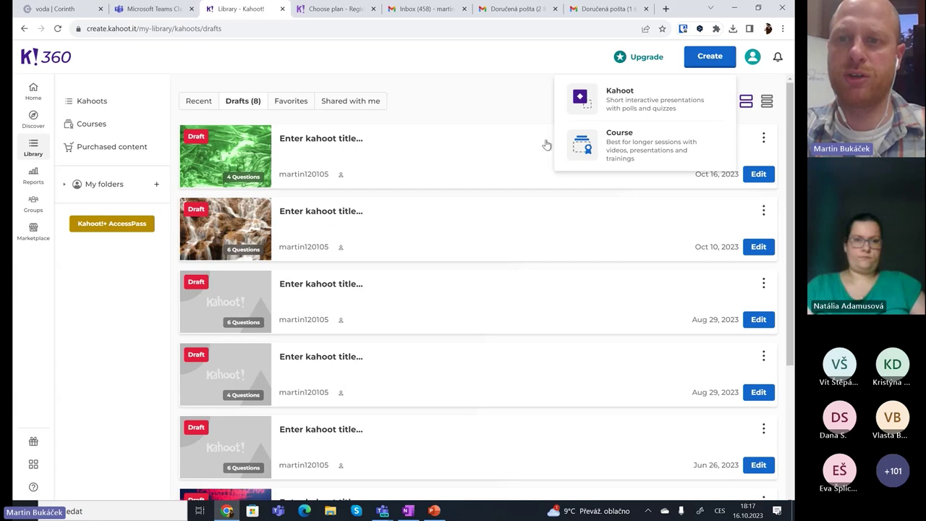
click(647, 111)
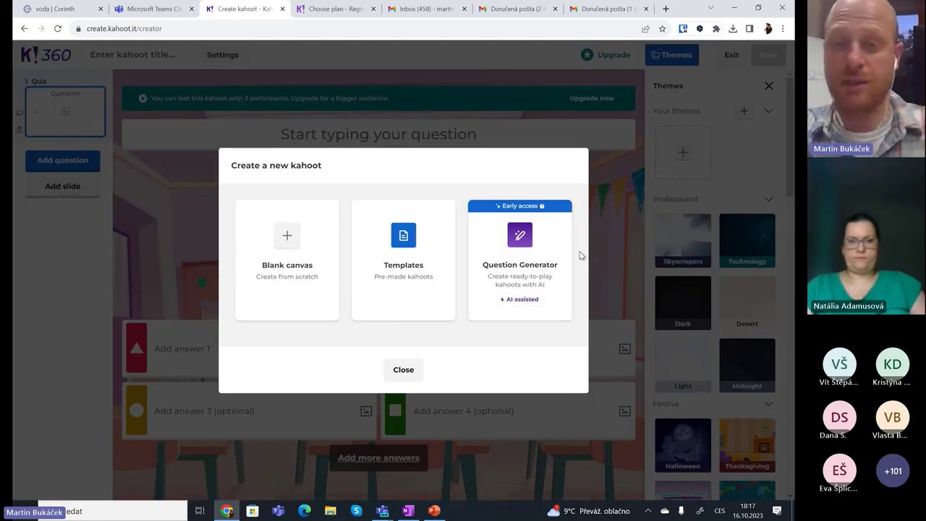
click(530, 248)
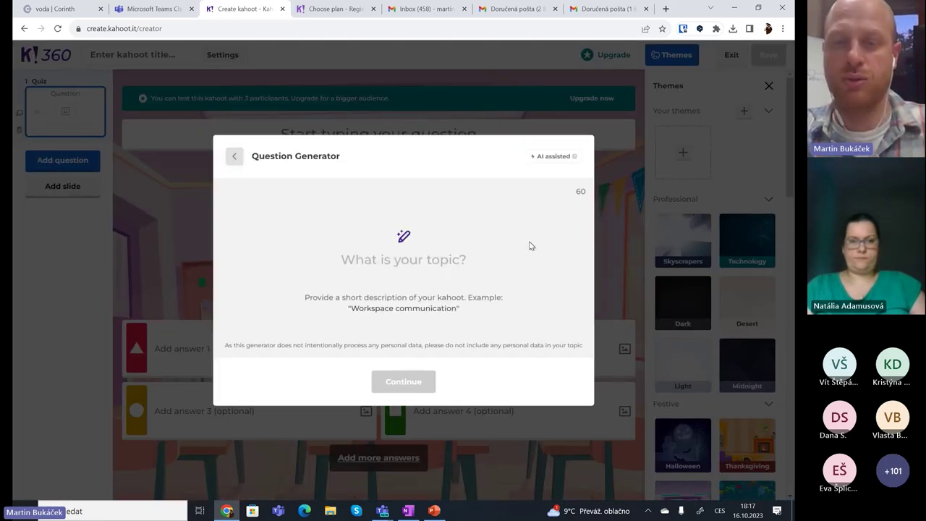
click(396, 261)
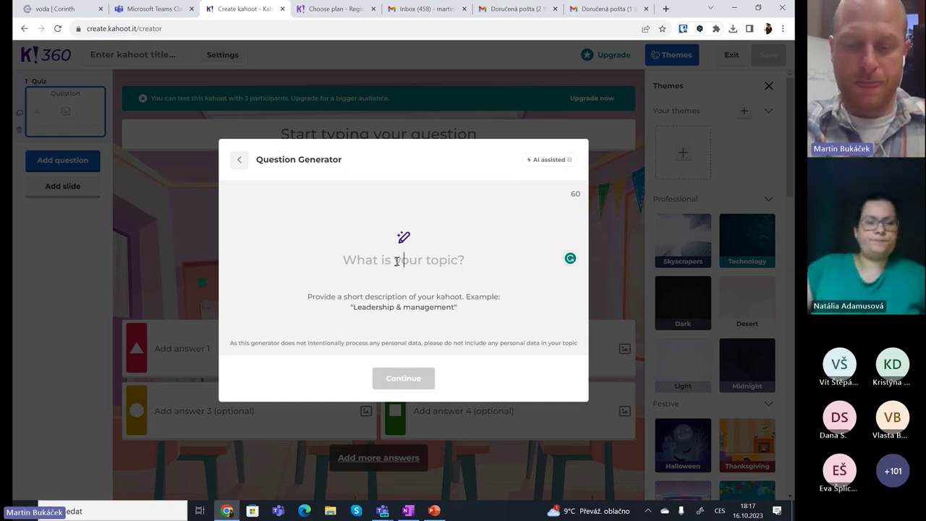
text(Vlast)
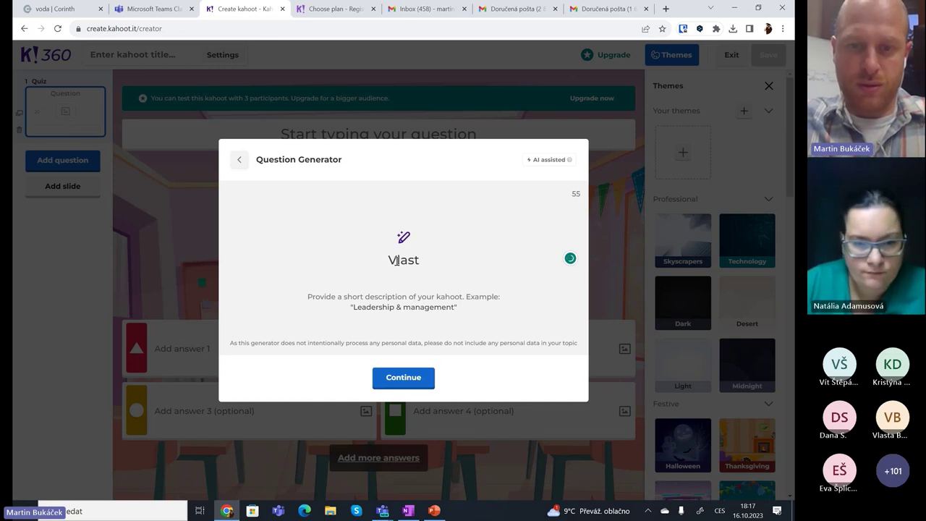
text(nosti vody)
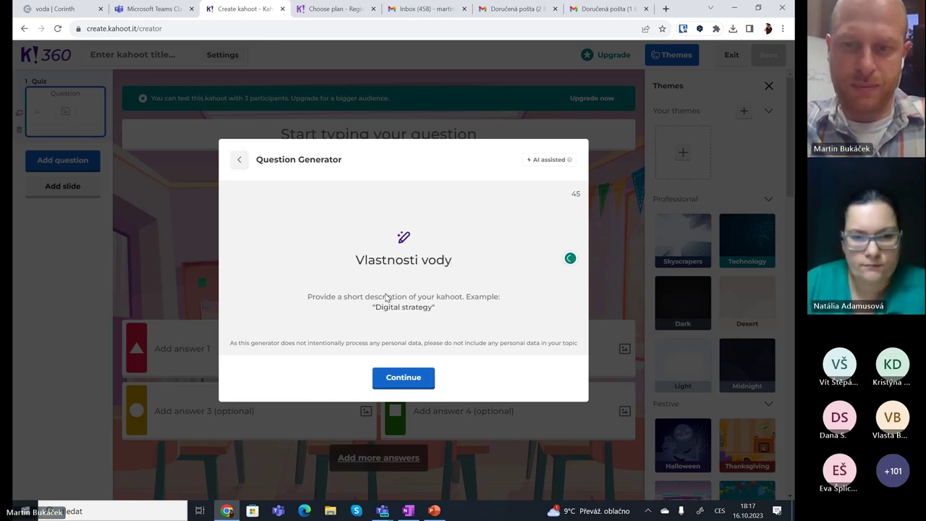
click(411, 379)
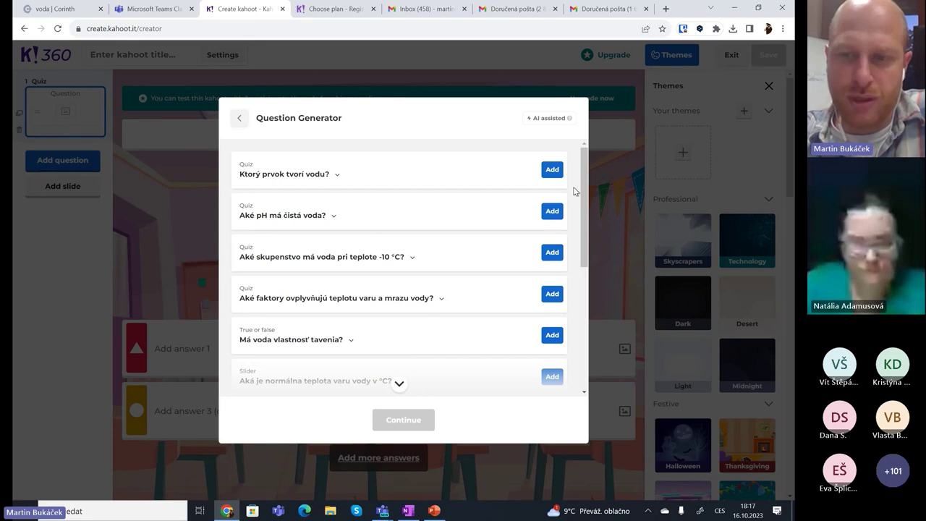
Review the generated water questions, then leave the question generator without adding any and continue to a blank kahoot.
mouse_move(584, 179)
mouse_down()
mouse_move(582, 303)
mouse_move(596, 173)
mouse_up()
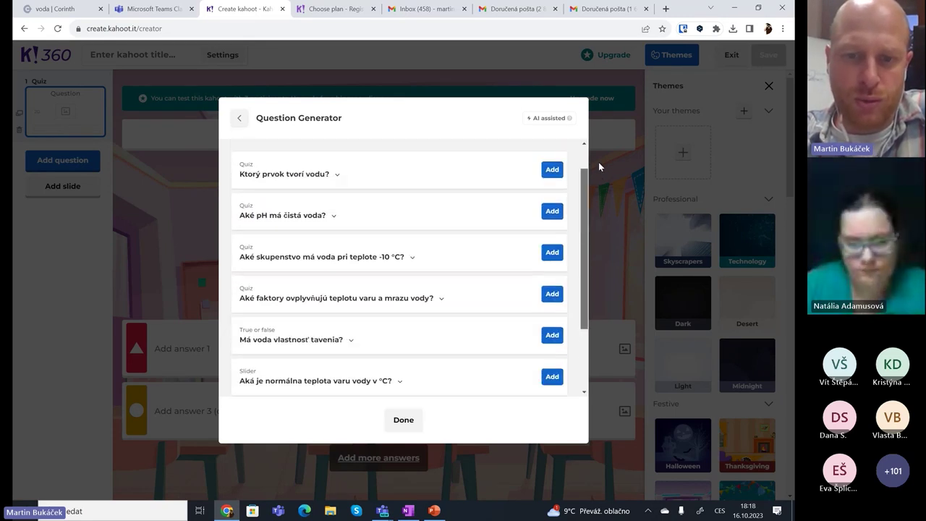
scroll(417, 339, down, 2)
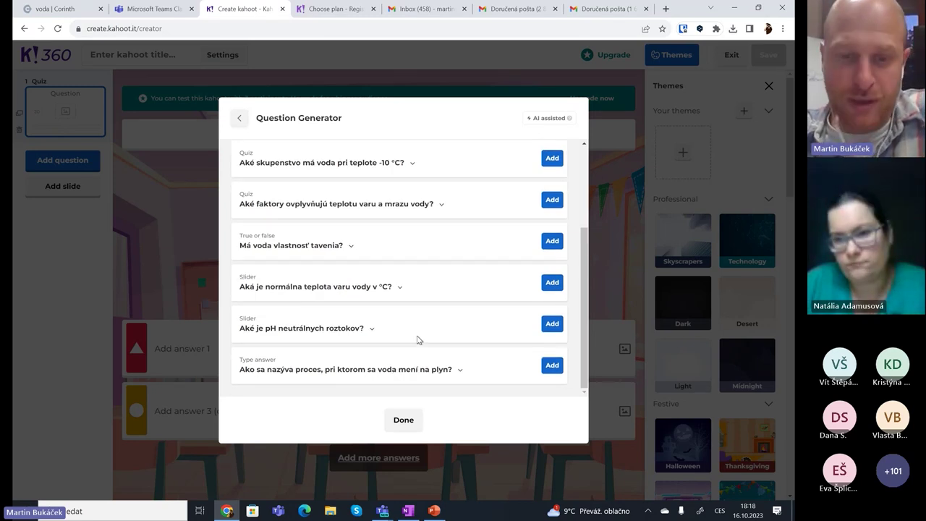
click(392, 421)
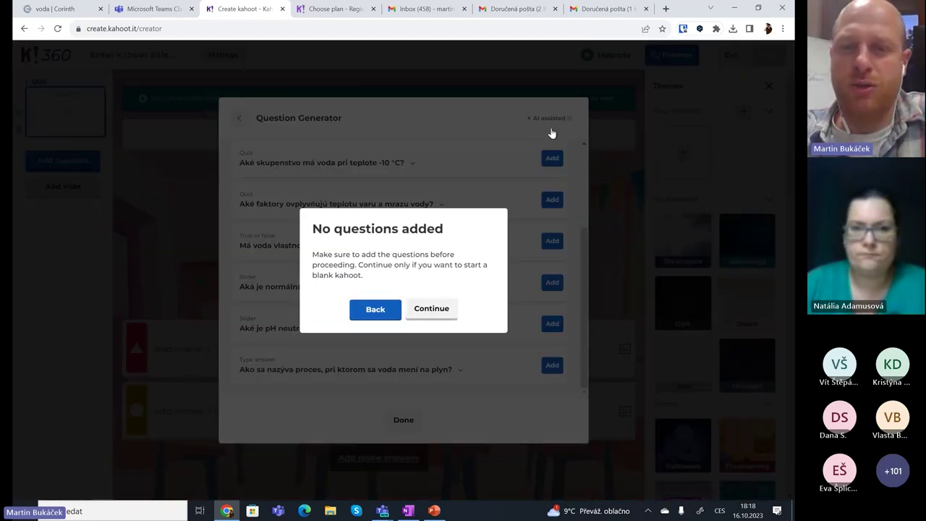
click(419, 309)
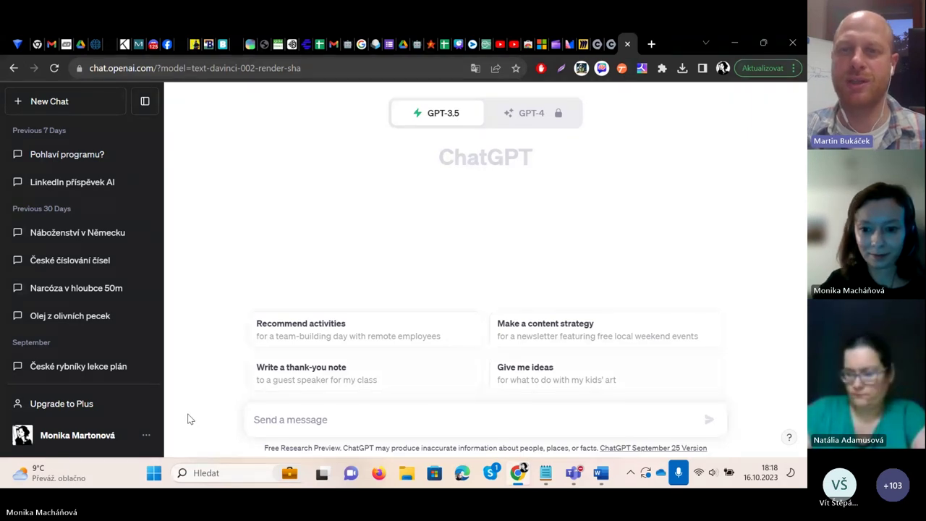
mouse_move(575, 483)
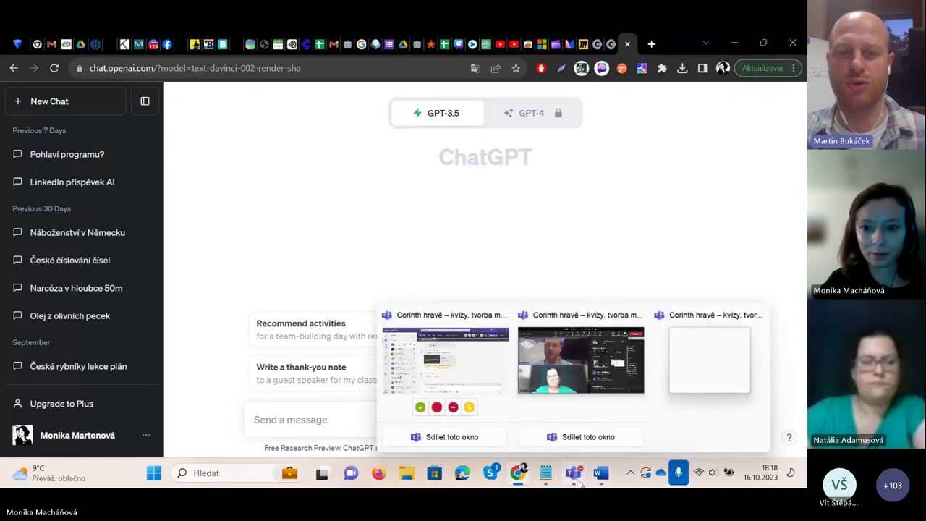